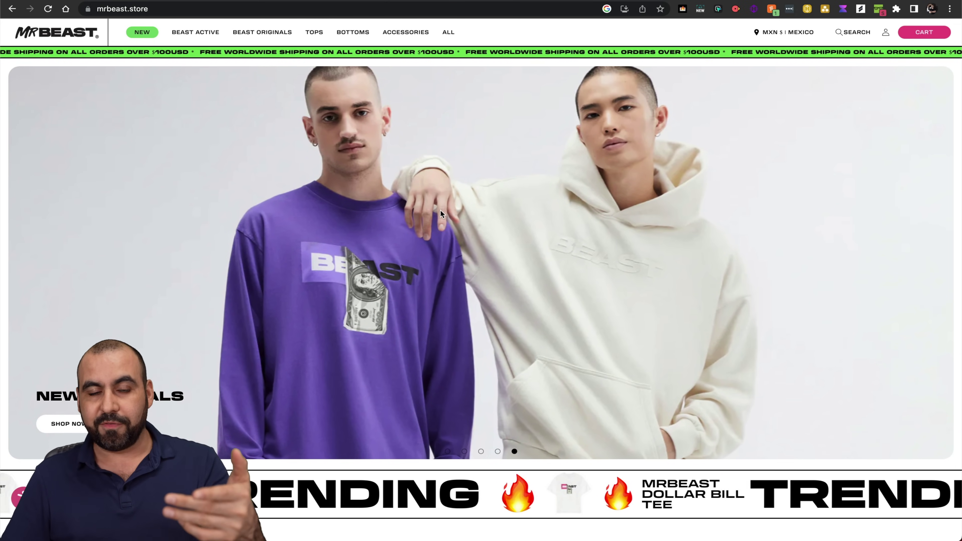
Step: Scroll to the MrBeast store's Trending Items and bring up its Koala Inspector Structure report
{"action": "scroll", "coordinate": [441, 210], "scroll_direction": "down", "scroll_amount": 10}
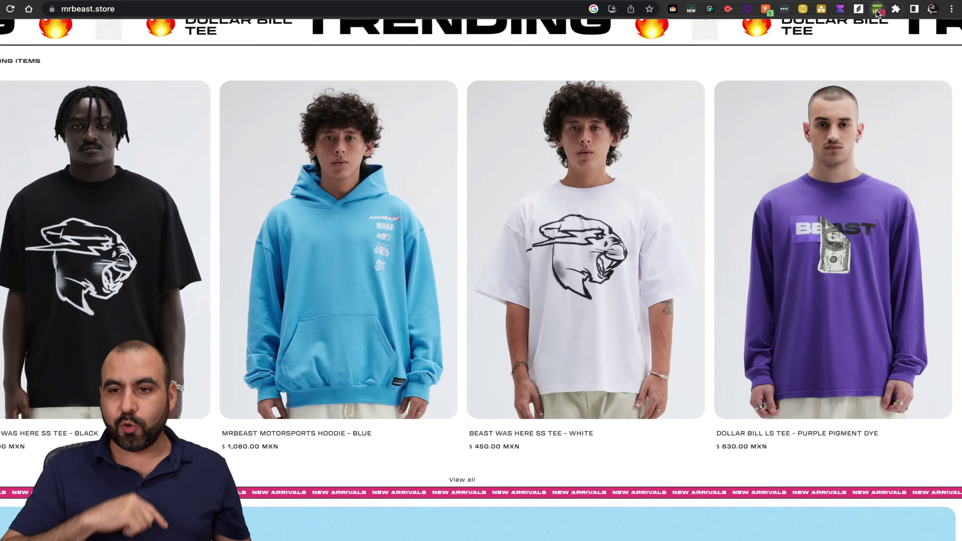
{"action": "left_click", "coordinate": [878, 9]}
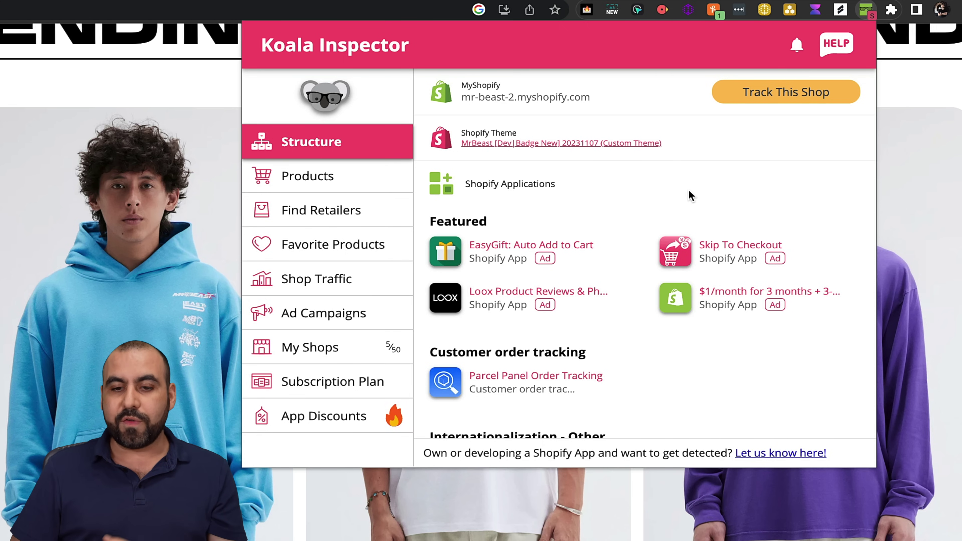
{"action": "scroll", "coordinate": [677, 331], "scroll_direction": "down", "scroll_amount": 8}
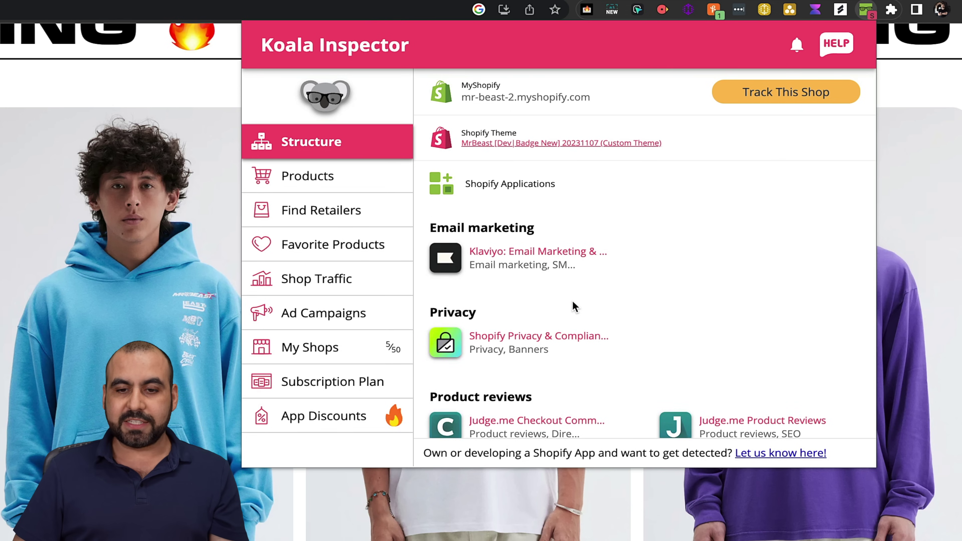
{"action": "scroll", "coordinate": [553, 303], "scroll_direction": "down", "scroll_amount": 1}
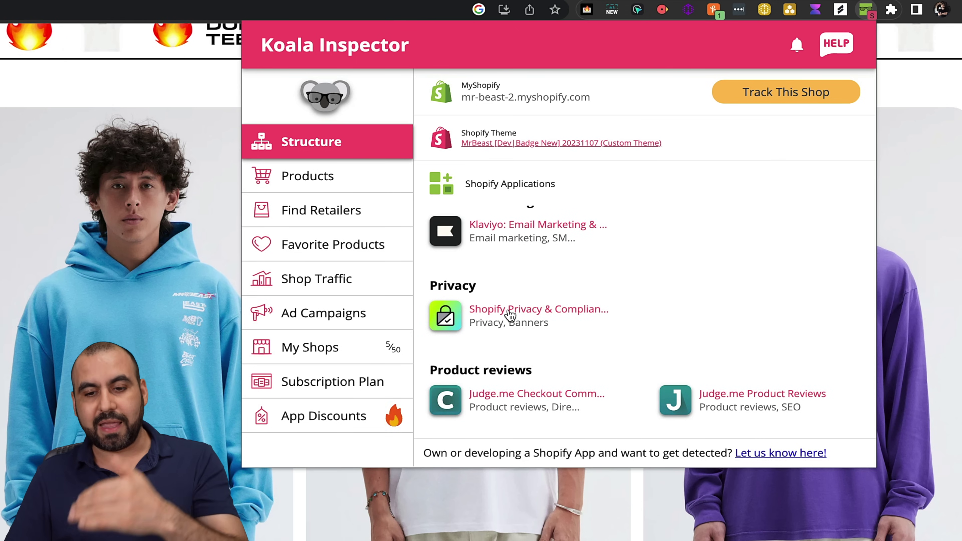
{"action": "scroll", "coordinate": [511, 315], "scroll_direction": "down", "scroll_amount": 10}
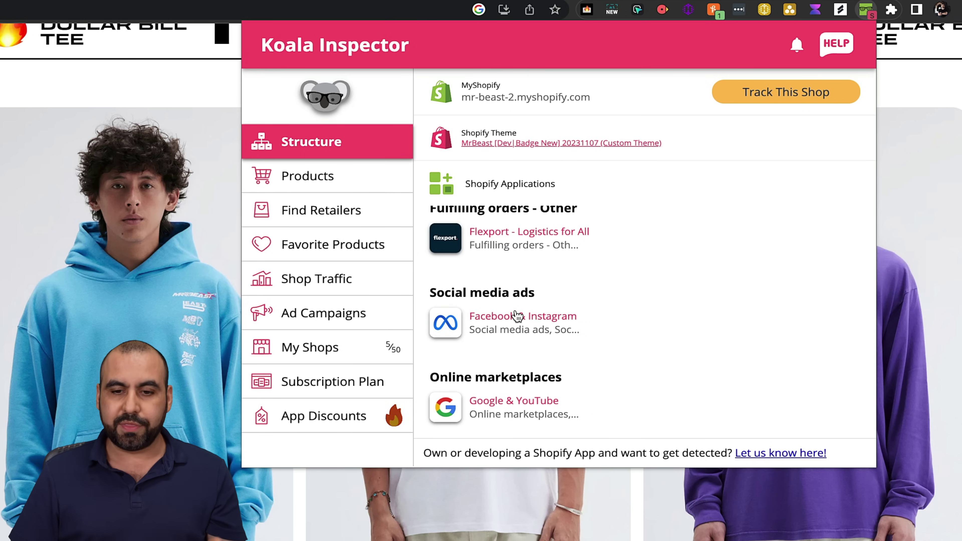
{"action": "scroll", "coordinate": [517, 315], "scroll_direction": "down", "scroll_amount": 3}
{"action": "scroll", "coordinate": [517, 316], "scroll_direction": "up", "scroll_amount": 10}
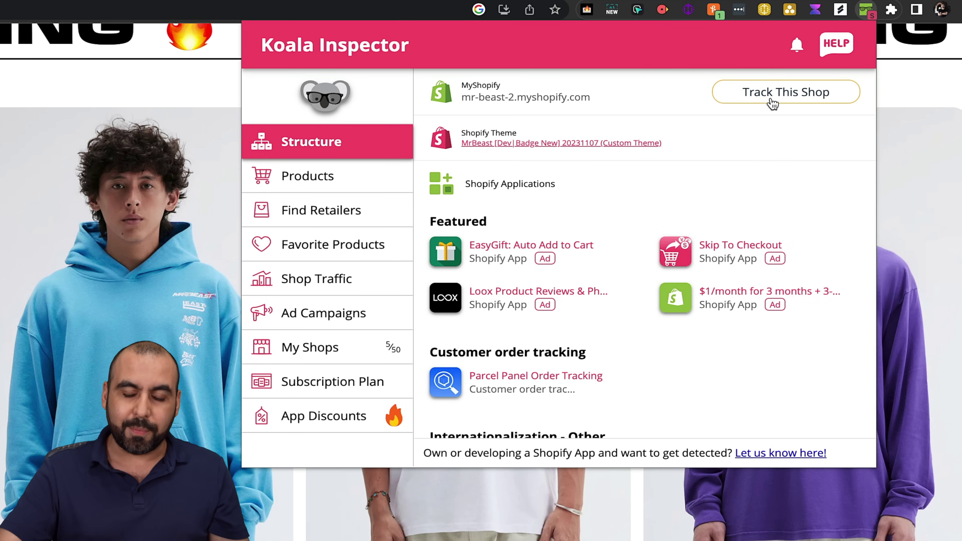
Step: Track mr-beast-2.myshopify.com and scroll its Shop Changes, including hoodies repriced from 29.99 to 60.00
{"action": "left_click", "coordinate": [772, 104]}
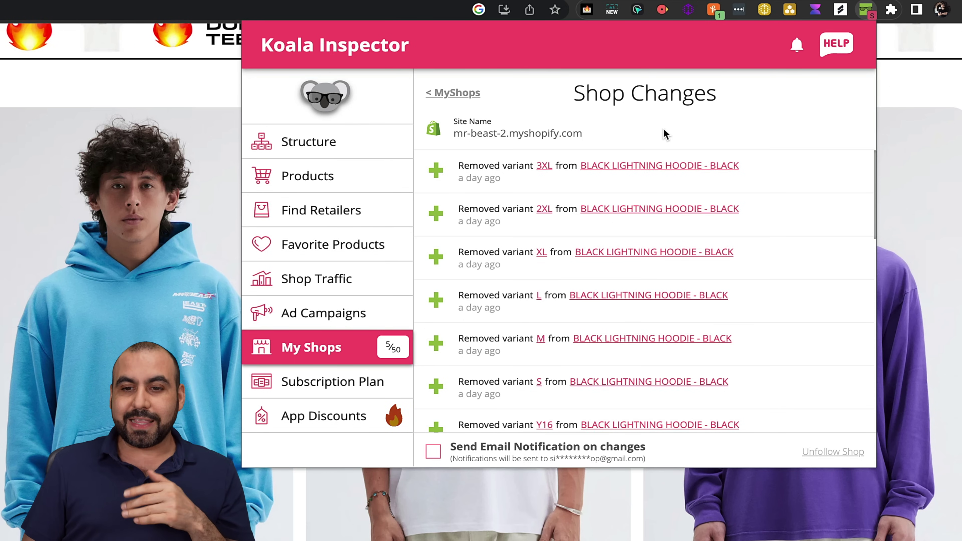
{"action": "scroll", "coordinate": [475, 295], "scroll_direction": "down", "scroll_amount": 3}
{"action": "scroll", "coordinate": [475, 298], "scroll_direction": "up", "scroll_amount": 3}
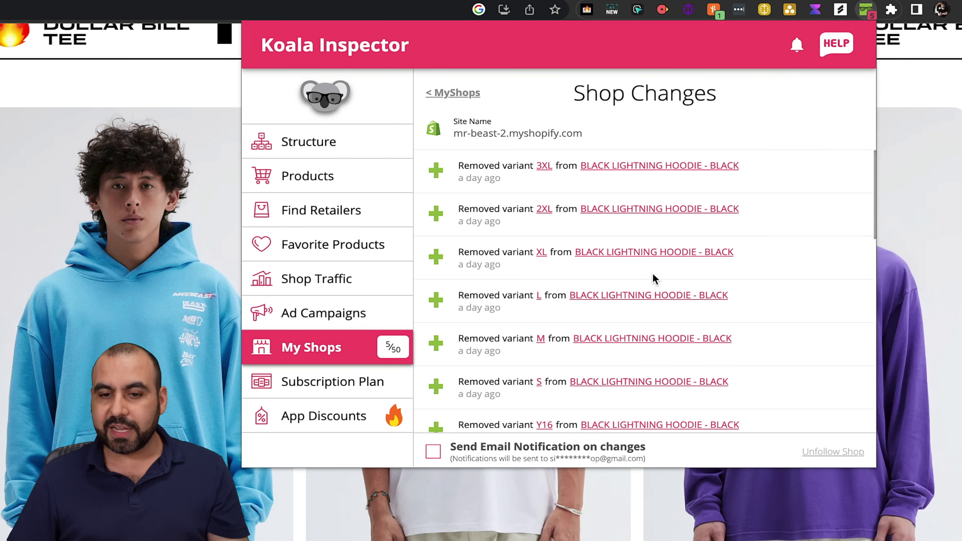
{"action": "scroll", "coordinate": [593, 250], "scroll_direction": "down", "scroll_amount": 2}
{"action": "scroll", "coordinate": [660, 263], "scroll_direction": "down", "scroll_amount": 4}
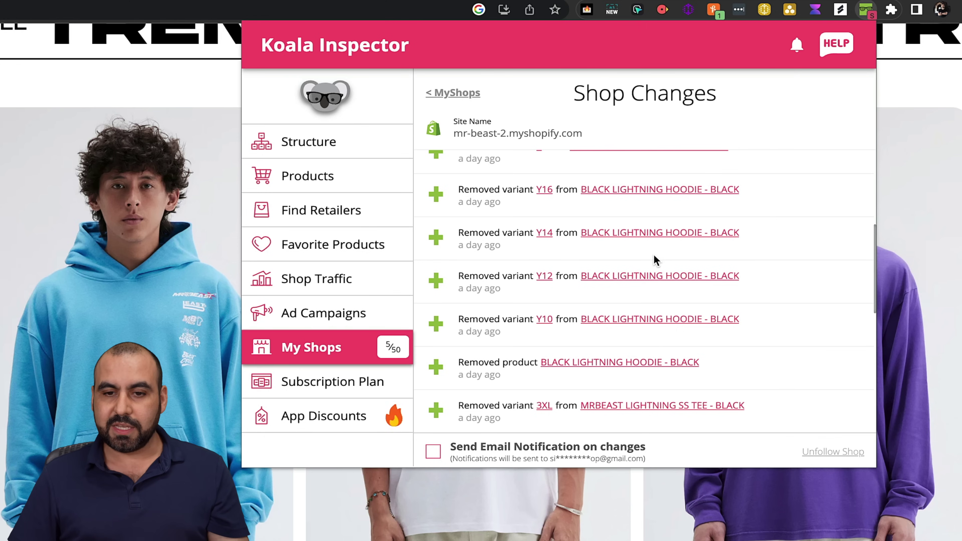
{"action": "scroll", "coordinate": [575, 275], "scroll_direction": "down", "scroll_amount": 3}
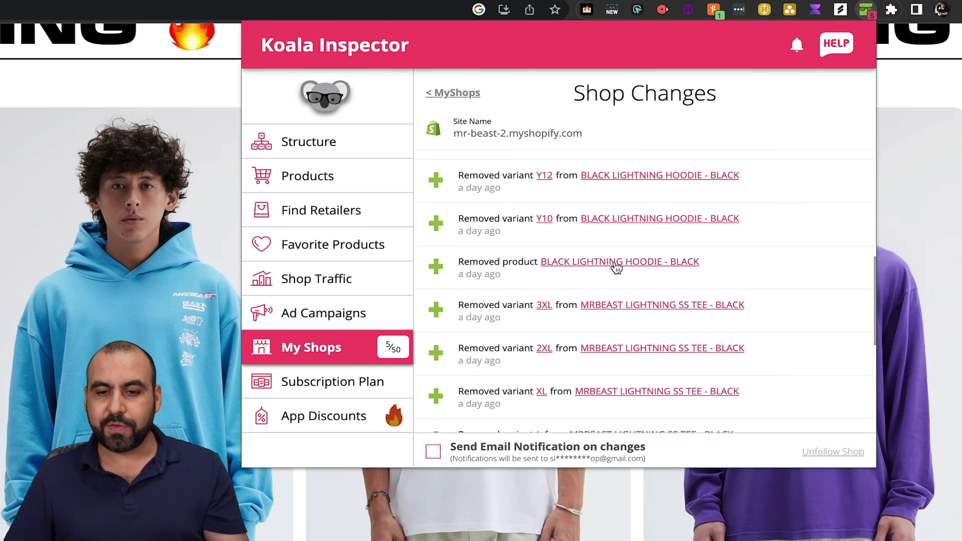
{"action": "scroll", "coordinate": [616, 267], "scroll_direction": "down", "scroll_amount": 12}
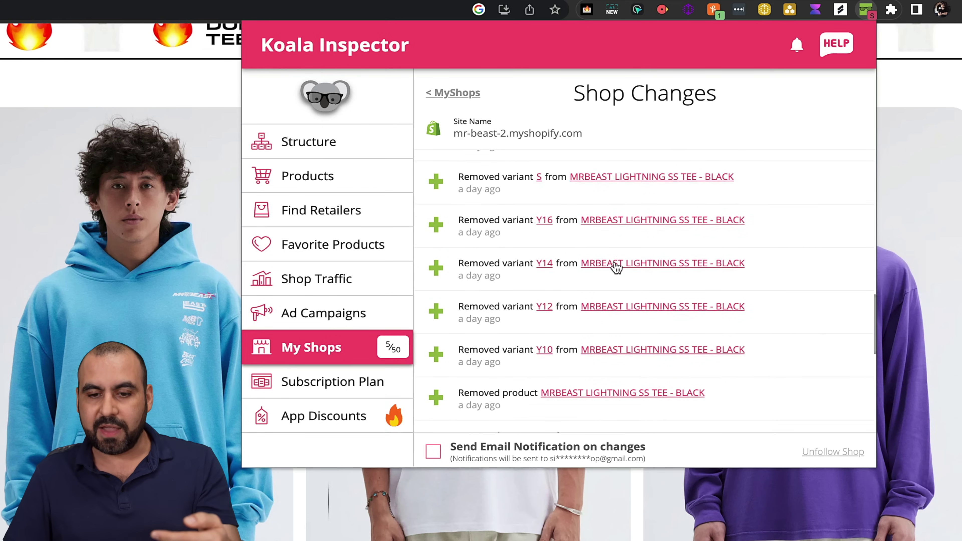
{"action": "scroll", "coordinate": [617, 267], "scroll_direction": "down", "scroll_amount": 8}
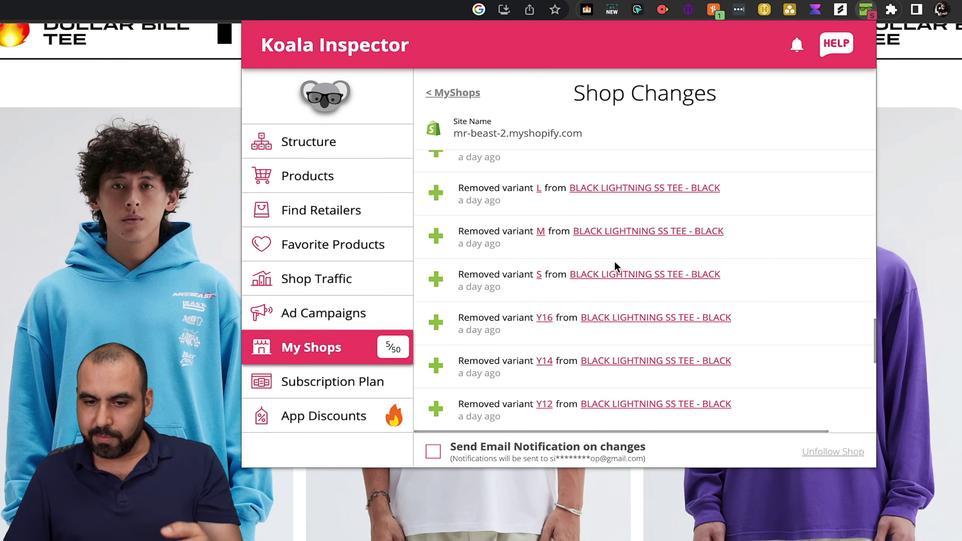
{"action": "scroll", "coordinate": [617, 267], "scroll_direction": "down", "scroll_amount": 4}
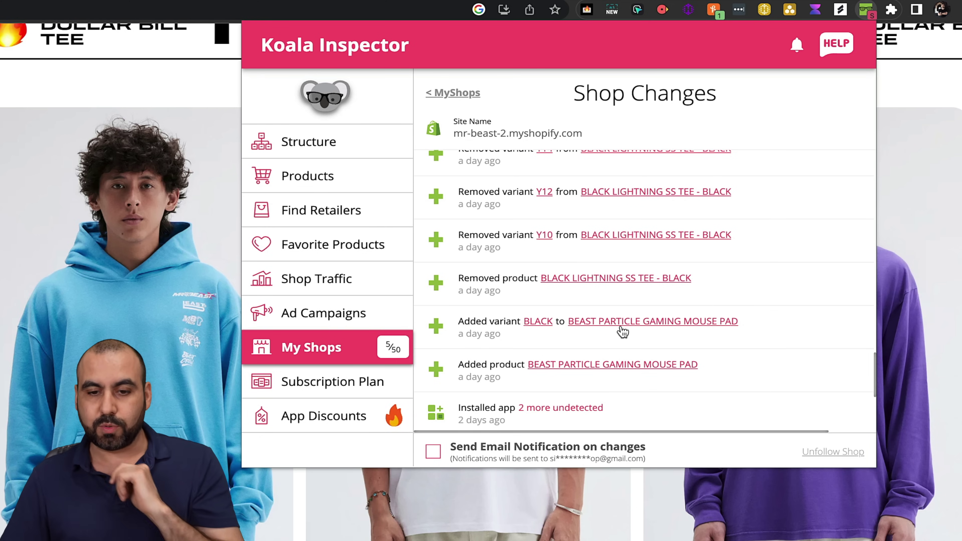
{"action": "scroll", "coordinate": [622, 332], "scroll_direction": "down", "scroll_amount": 3}
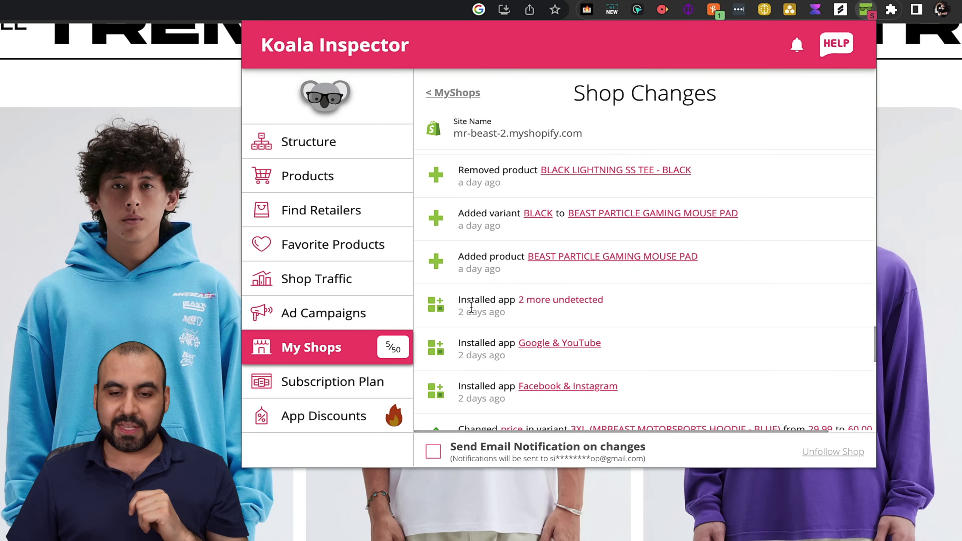
{"action": "scroll", "coordinate": [548, 314], "scroll_direction": "down", "scroll_amount": 3}
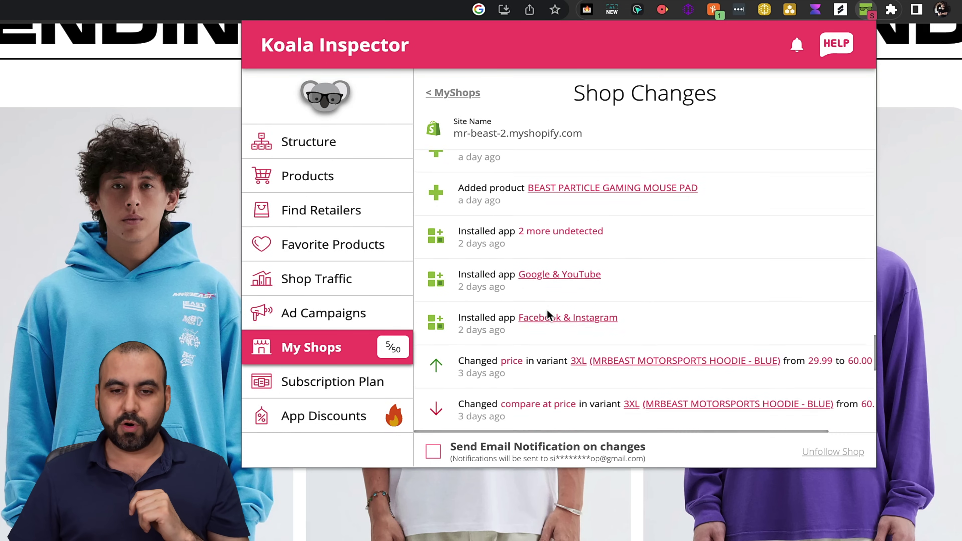
{"action": "scroll", "coordinate": [476, 317], "scroll_direction": "down", "scroll_amount": 3}
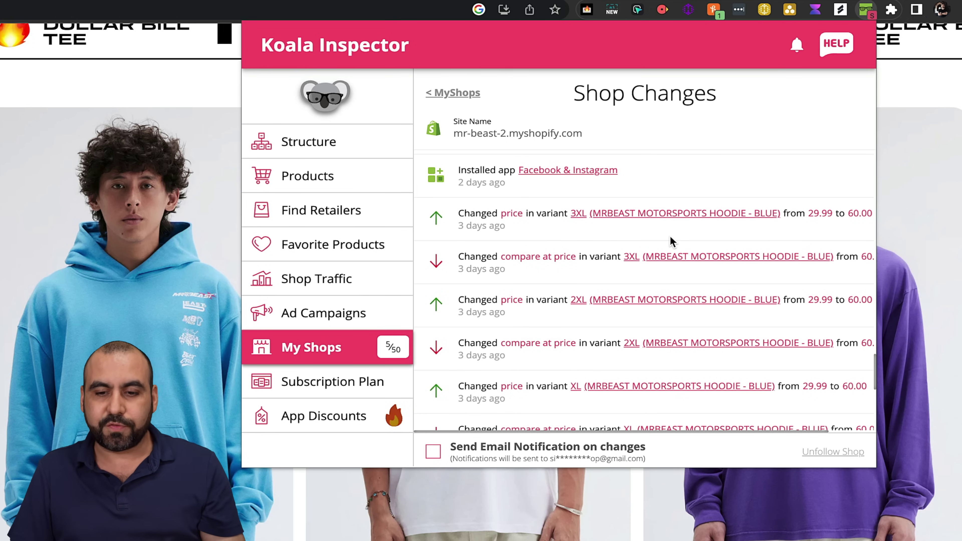
Step: Return to My Shops and show MrBeast store Products stats: 75 products, $636.24 average price
{"action": "left_click", "coordinate": [452, 94]}
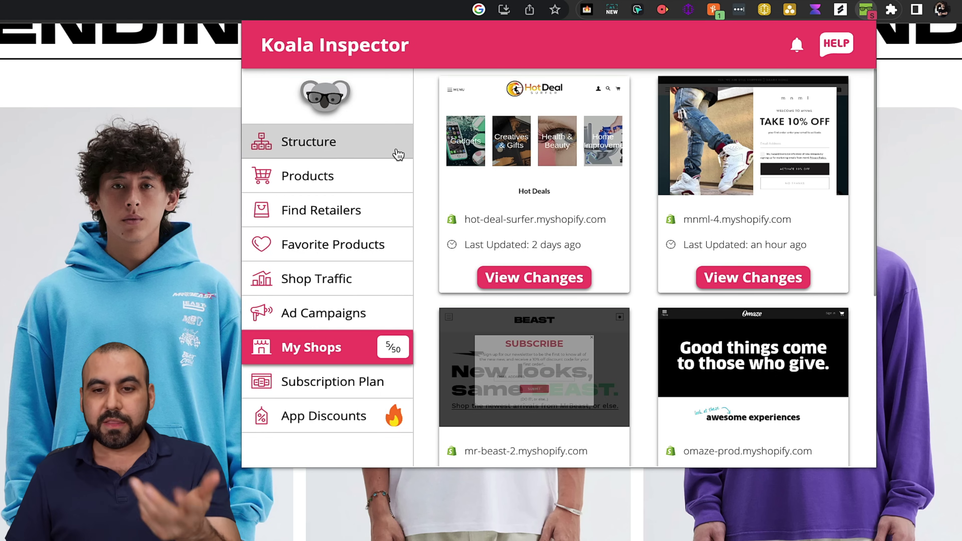
{"action": "left_click", "coordinate": [347, 183]}
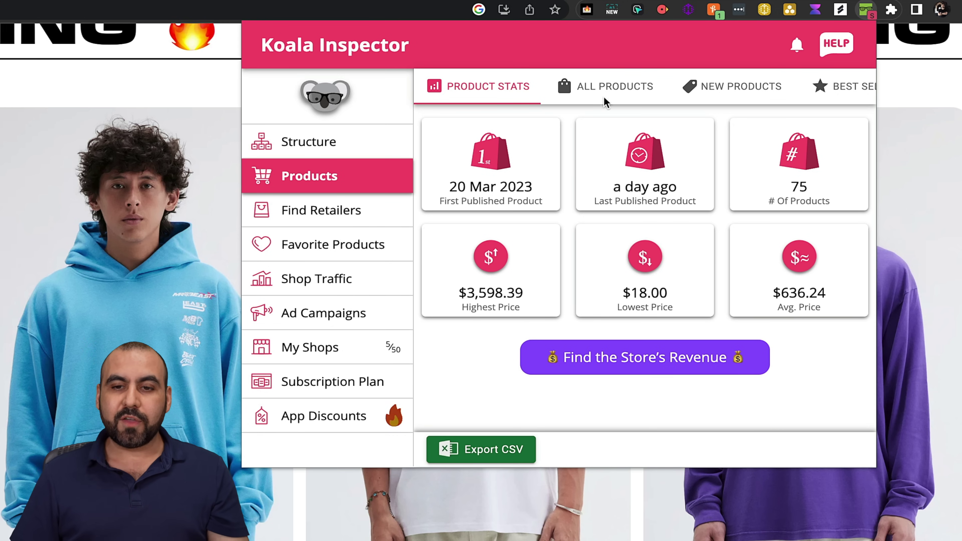
Step: Browse the store's All Products, New Products and Best Sellers lists
{"action": "left_click", "coordinate": [611, 87]}
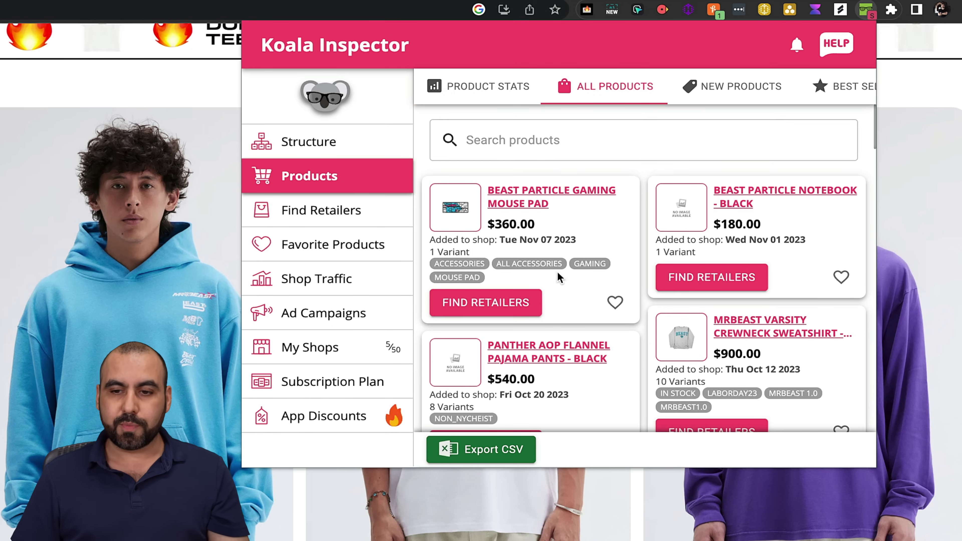
{"action": "scroll", "coordinate": [559, 278], "scroll_direction": "down", "scroll_amount": 20}
{"action": "scroll", "coordinate": [559, 278], "scroll_direction": "up", "scroll_amount": 5}
{"action": "scroll", "coordinate": [559, 278], "scroll_direction": "up", "scroll_amount": 10}
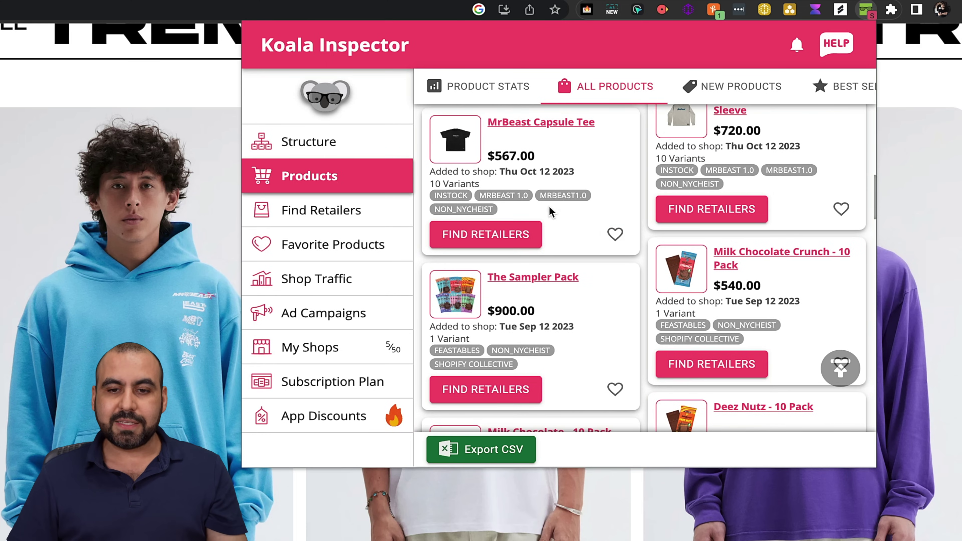
{"action": "scroll", "coordinate": [552, 212], "scroll_direction": "up", "scroll_amount": 3}
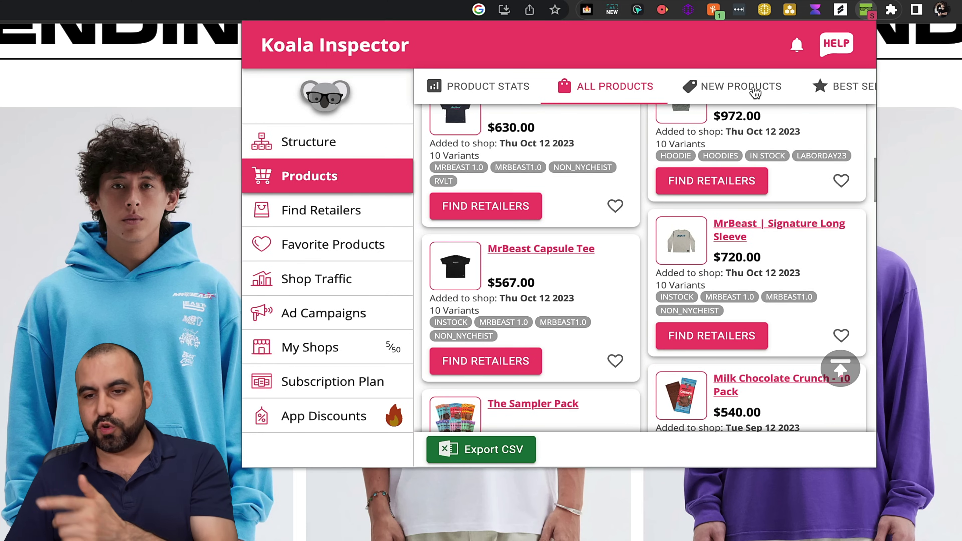
{"action": "left_click", "coordinate": [755, 93]}
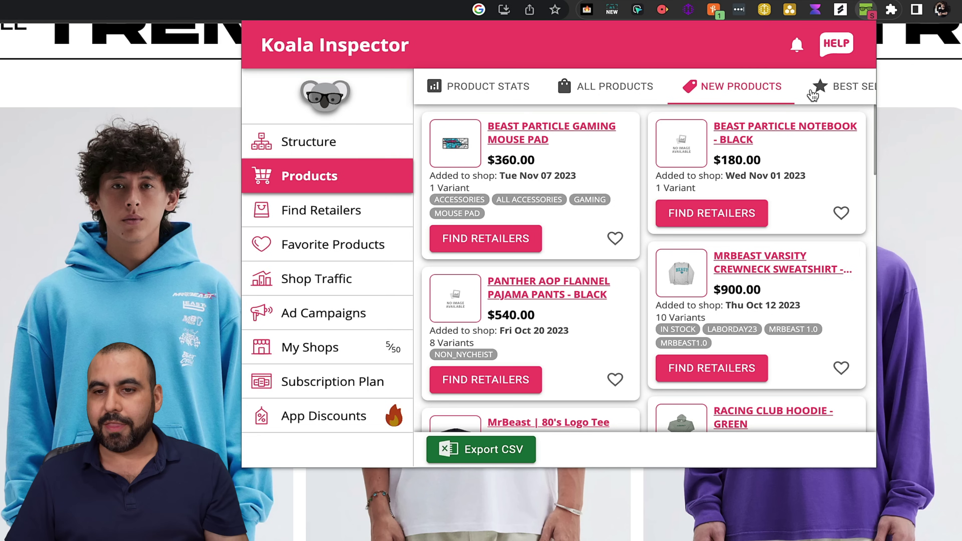
{"action": "left_click", "coordinate": [823, 95]}
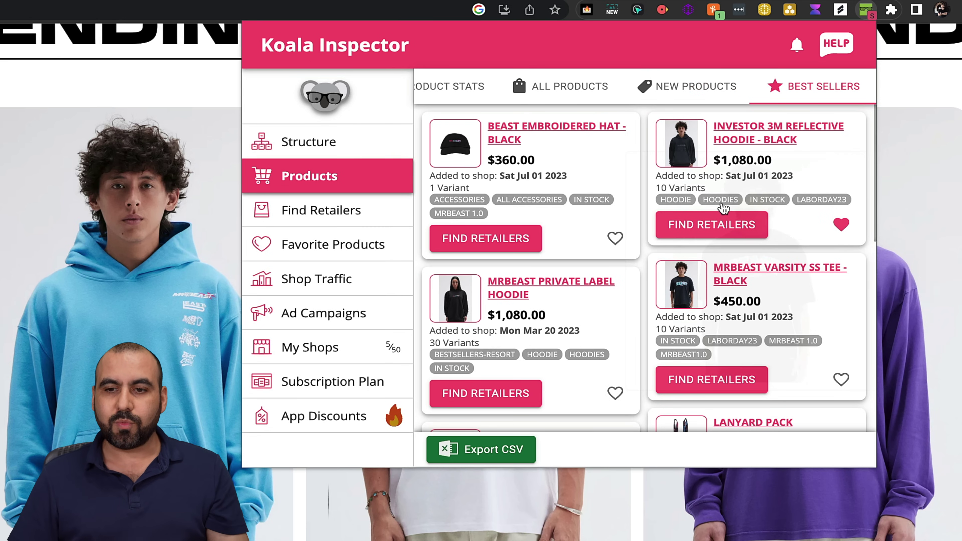
Step: Favorite the MrBeast Private Label Hoodie and view the two saved $1,080.00 hoodies
{"action": "scroll", "coordinate": [677, 253], "scroll_direction": "down", "scroll_amount": 2}
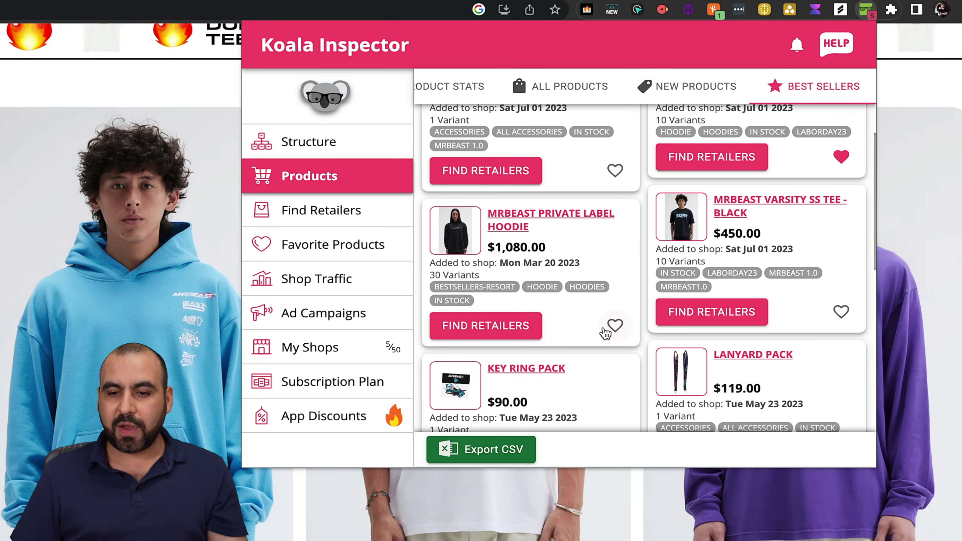
{"action": "left_click", "coordinate": [614, 326]}
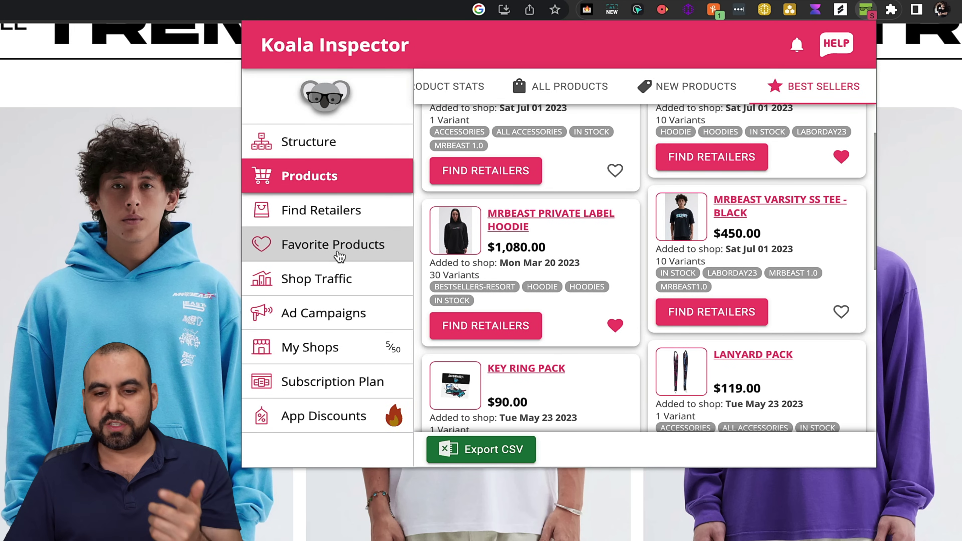
{"action": "left_click", "coordinate": [339, 257]}
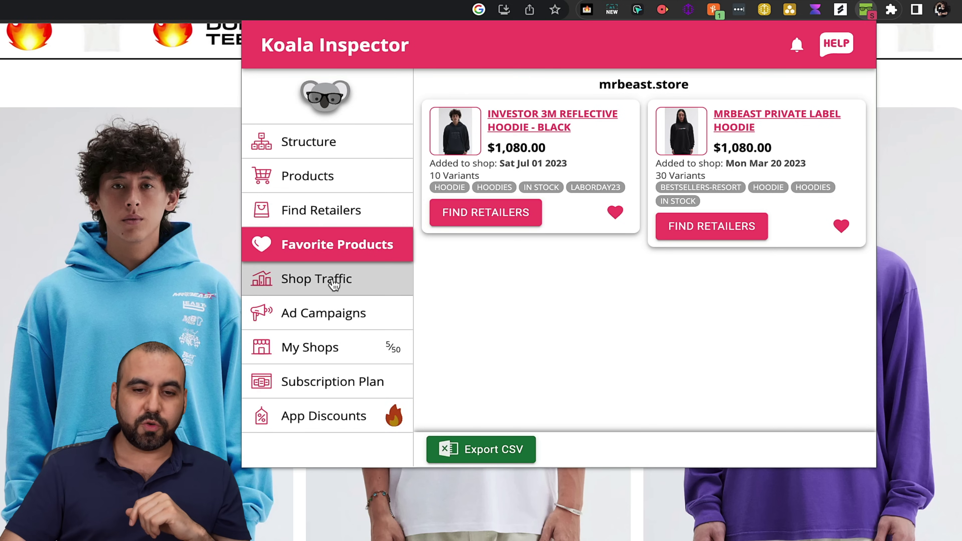
{"action": "left_click", "coordinate": [322, 279]}
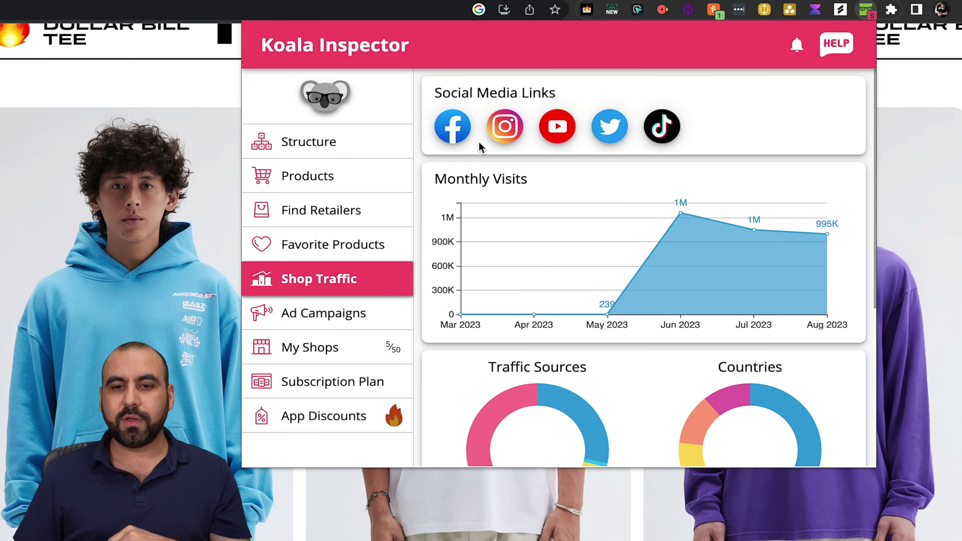
{"action": "scroll", "coordinate": [637, 218], "scroll_direction": "down", "scroll_amount": 1}
{"action": "scroll", "coordinate": [637, 219], "scroll_direction": "down", "scroll_amount": 4}
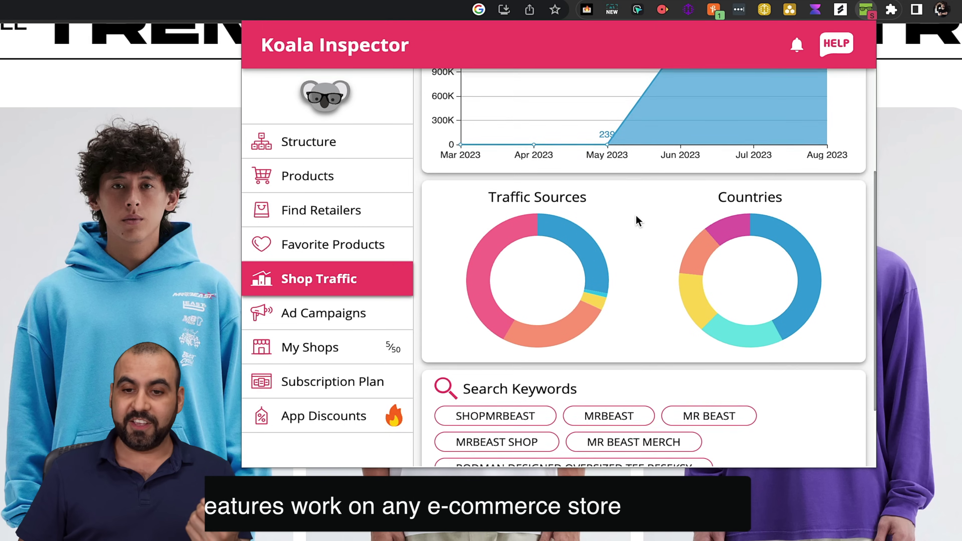
{"action": "mouse_move", "coordinate": [576, 203]}
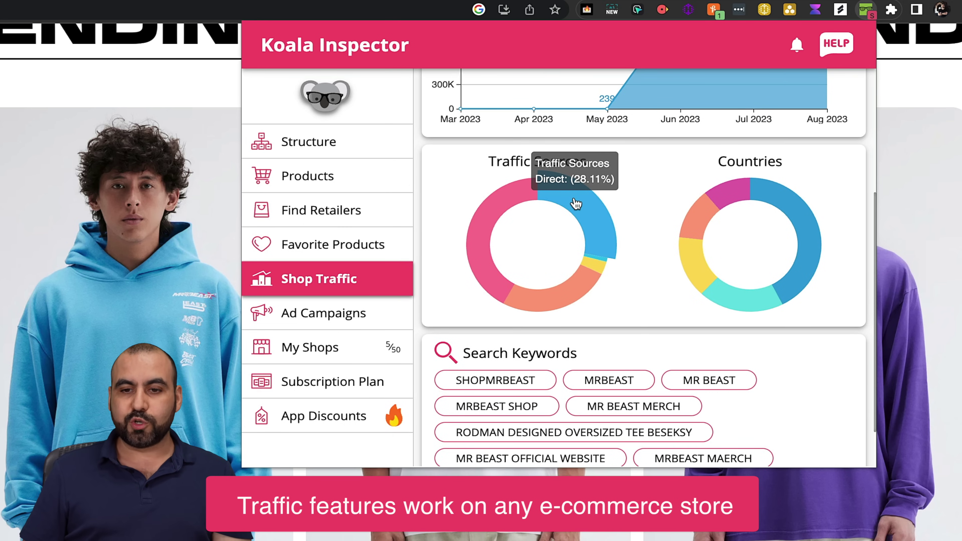
{"action": "mouse_move", "coordinate": [526, 301]}
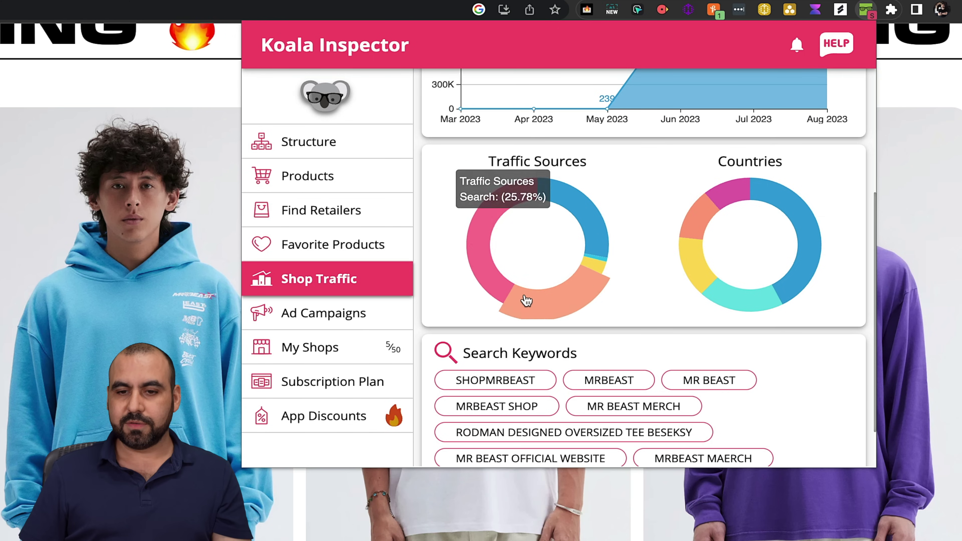
{"action": "mouse_move", "coordinate": [612, 229]}
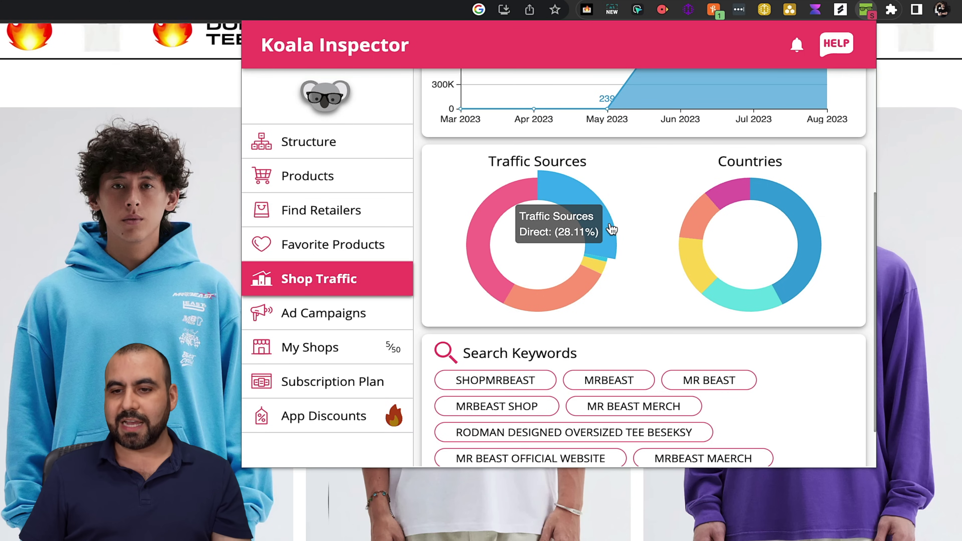
{"action": "mouse_move", "coordinate": [742, 296]}
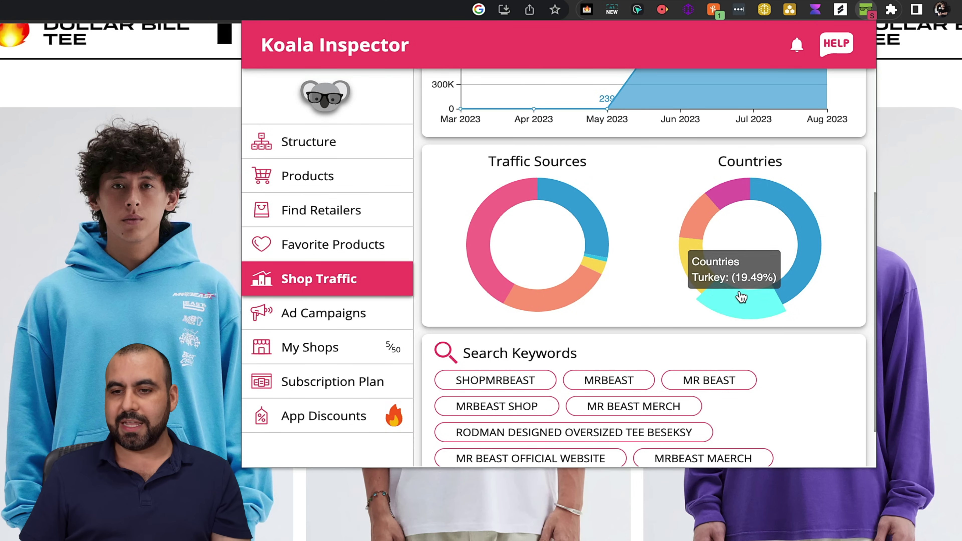
{"action": "mouse_move", "coordinate": [739, 205]}
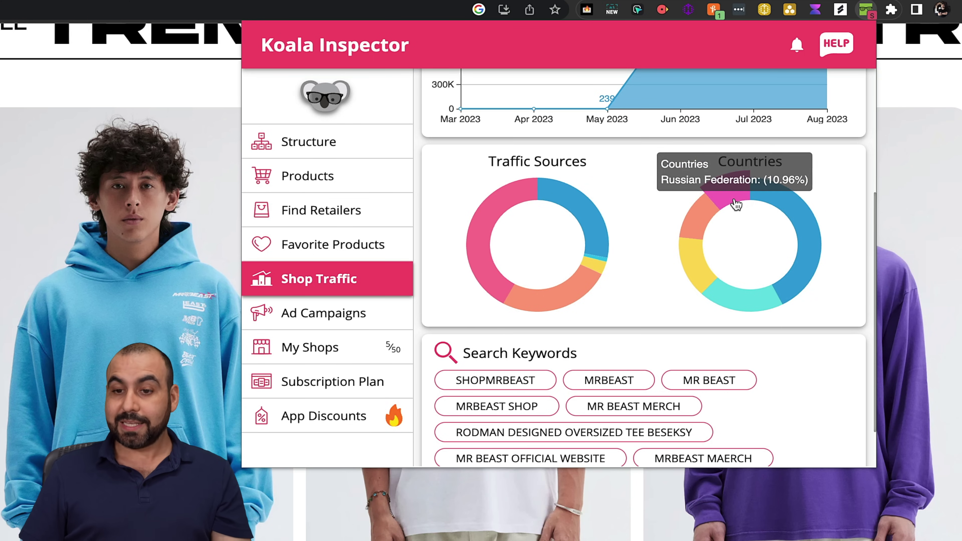
{"action": "mouse_move", "coordinate": [686, 258]}
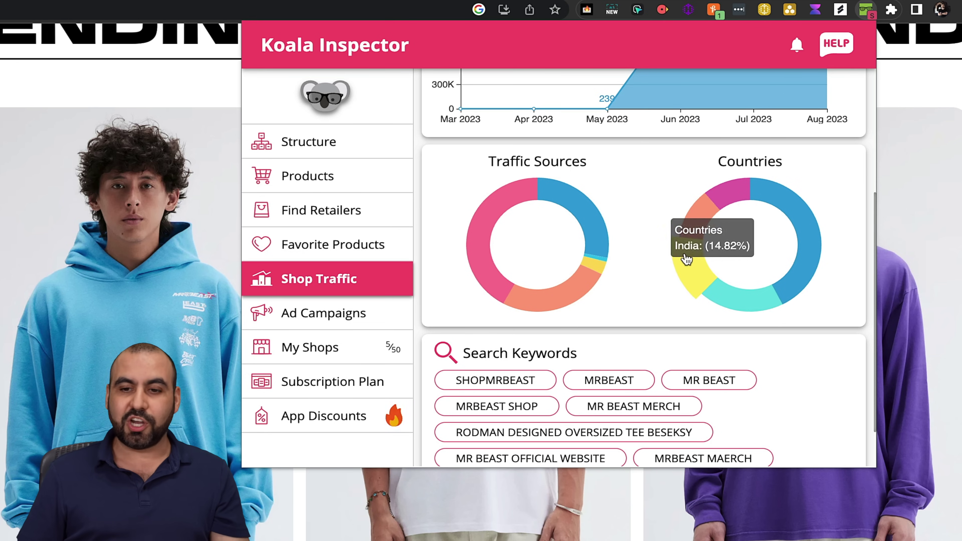
{"action": "mouse_move", "coordinate": [762, 311]}
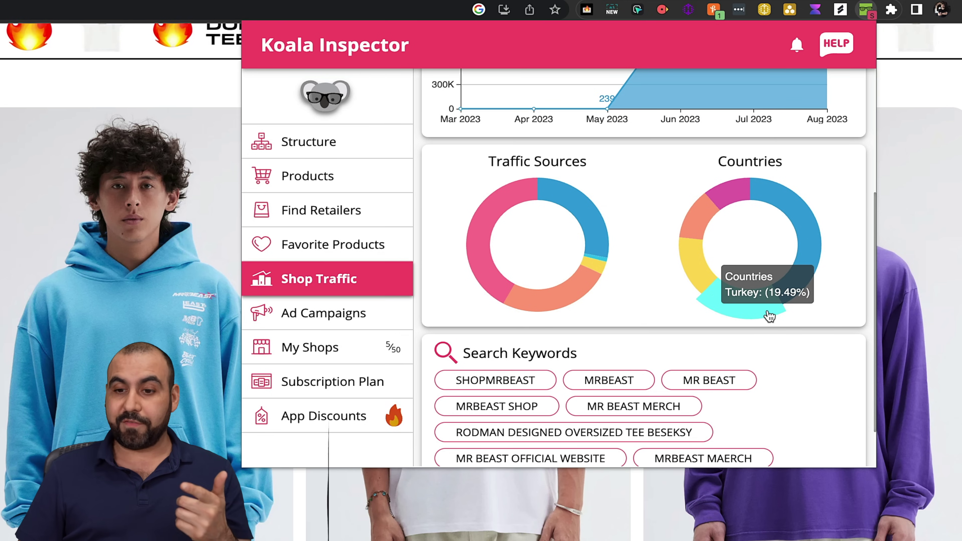
{"action": "mouse_move", "coordinate": [693, 228]}
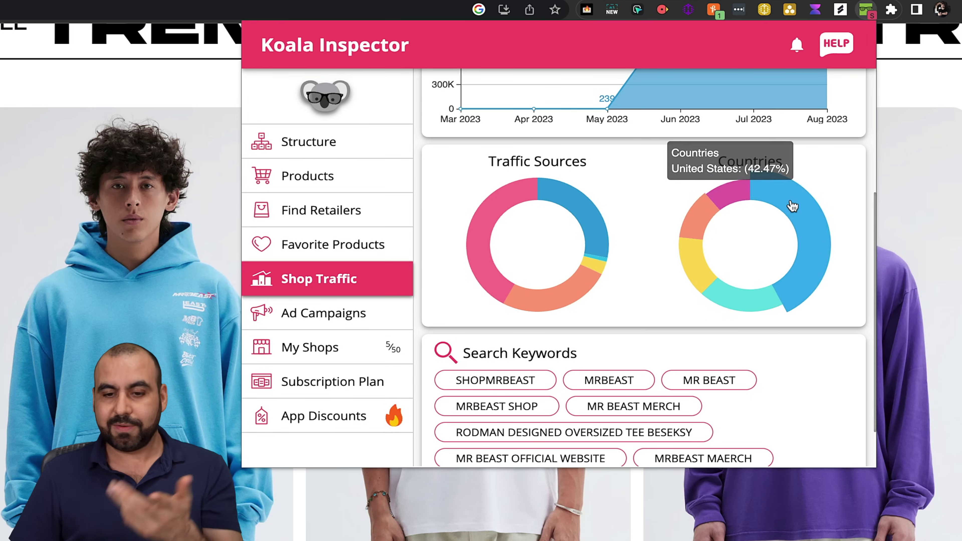
{"action": "scroll", "coordinate": [748, 299], "scroll_direction": "down", "scroll_amount": 2}
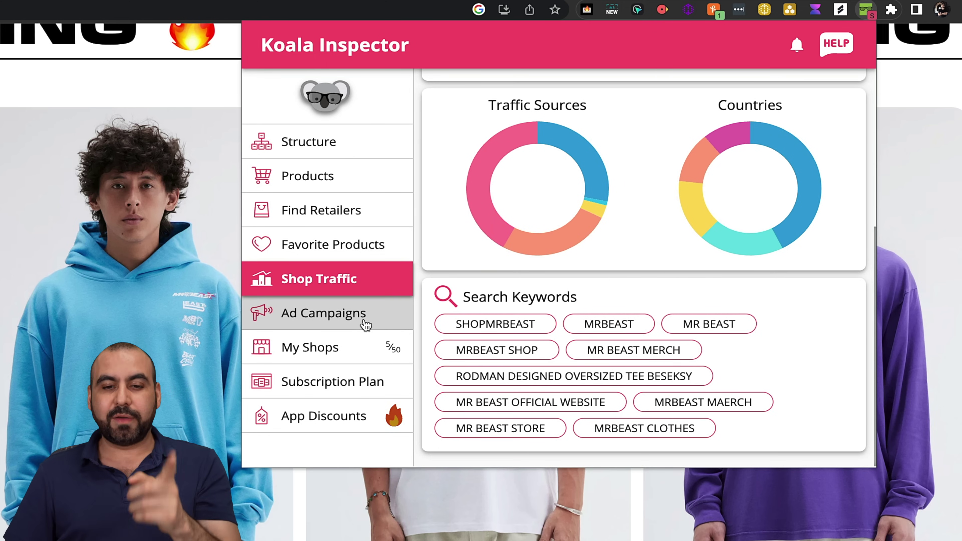
Step: Review the store's Ad Campaigns: one Google ad, five Facebook ads, and no Instagram ads
{"action": "left_click", "coordinate": [366, 324]}
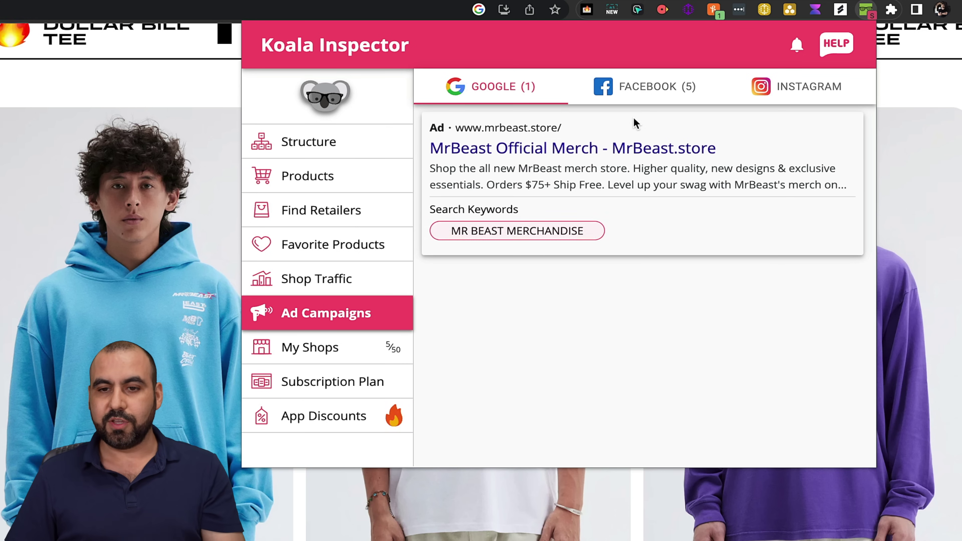
{"action": "left_click", "coordinate": [657, 91]}
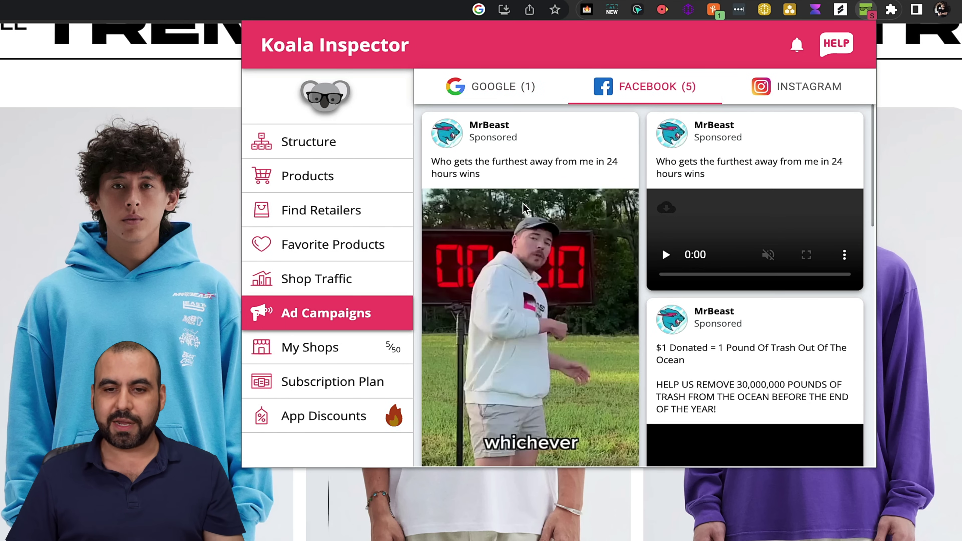
{"action": "scroll", "coordinate": [534, 281], "scroll_direction": "down", "scroll_amount": 5}
{"action": "scroll", "coordinate": [550, 340], "scroll_direction": "up", "scroll_amount": 5}
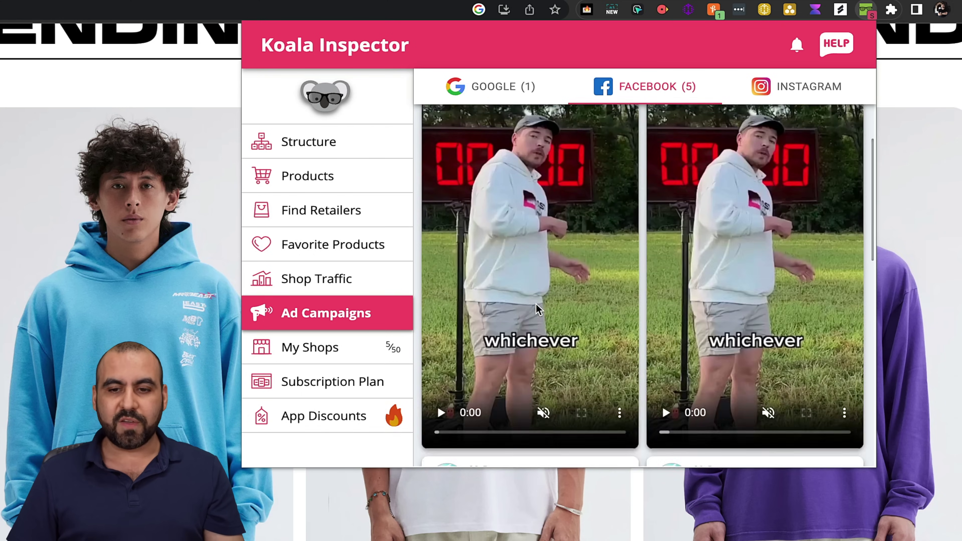
{"action": "scroll", "coordinate": [550, 340], "scroll_direction": "down", "scroll_amount": 5}
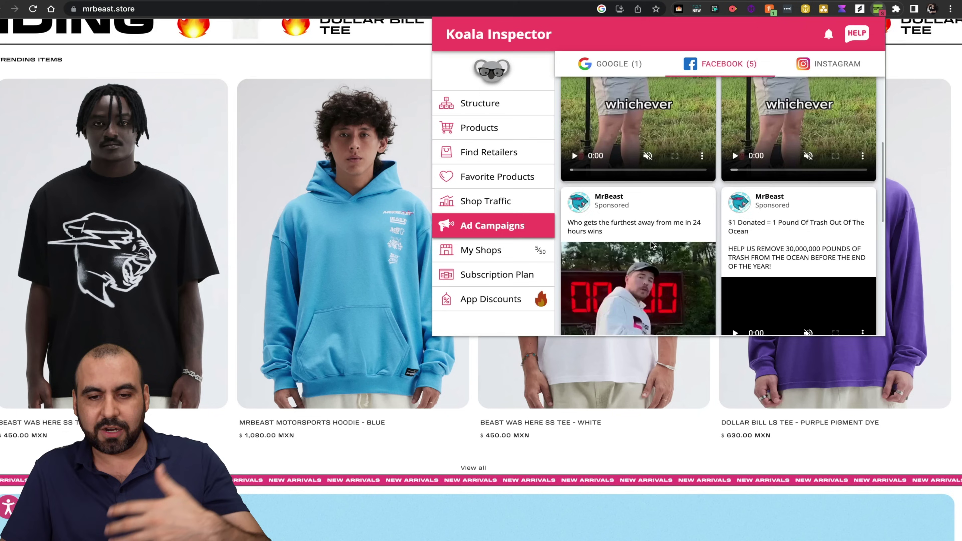
{"action": "scroll", "coordinate": [644, 246], "scroll_direction": "down", "scroll_amount": 3}
{"action": "scroll", "coordinate": [772, 169], "scroll_direction": "up", "scroll_amount": 5}
{"action": "left_click", "coordinate": [829, 62]}
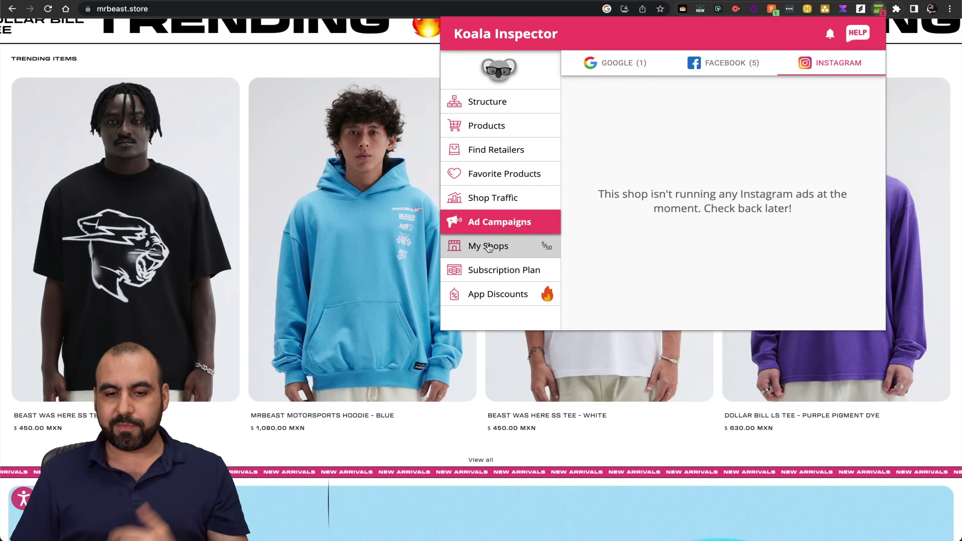
Step: Go to the tracked shops grid and visit the Hot Deal Surfer homepage at hotdealsurfer.com
{"action": "left_click", "coordinate": [496, 249]}
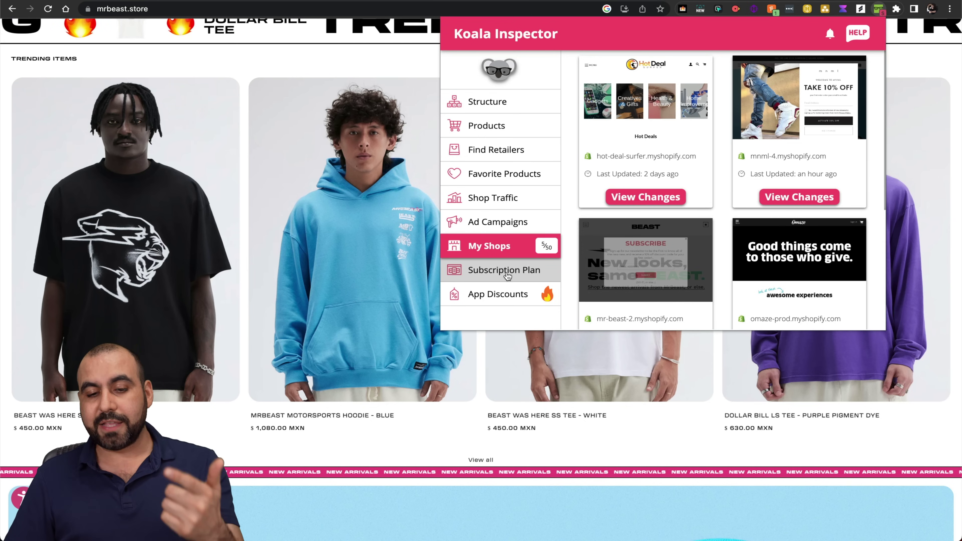
{"action": "left_click", "coordinate": [518, 294]}
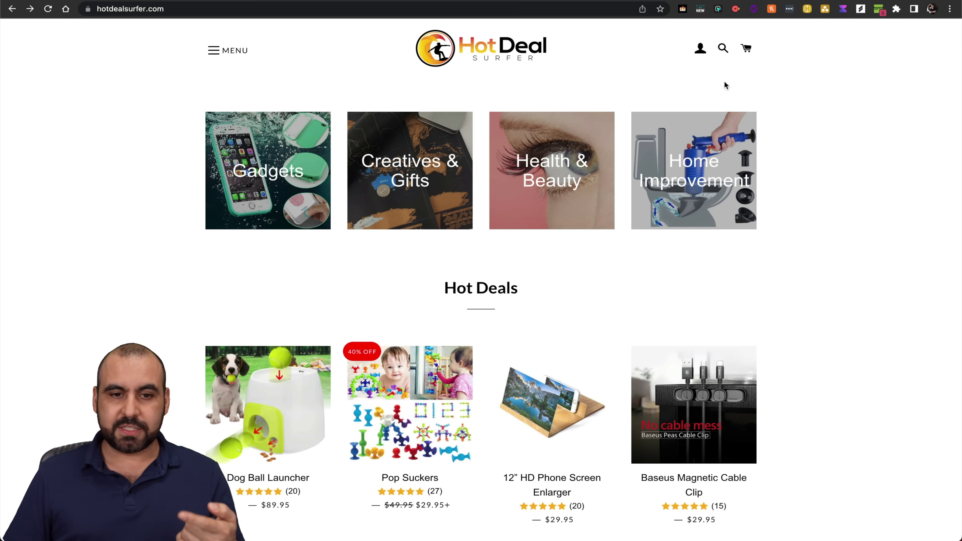
Step: Scroll the hotdealsurfer.com homepage down to the Baseus Magnetic Cable Clip product
{"action": "scroll", "coordinate": [625, 324], "scroll_direction": "down", "scroll_amount": 3}
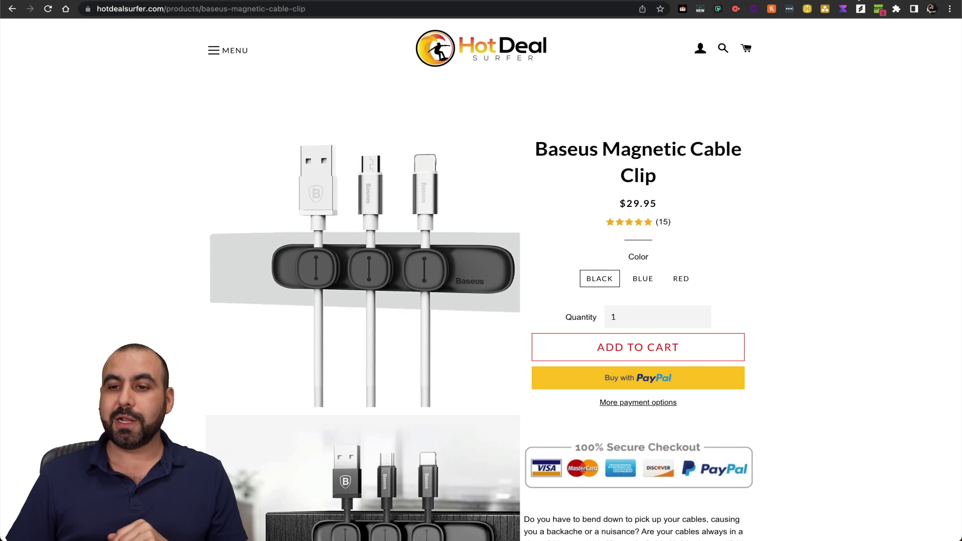
Step: Run Koala Inspector's Find Retailers for the Baseus Magnetic Cable Clip and scan the matches
{"action": "left_click", "coordinate": [878, 9]}
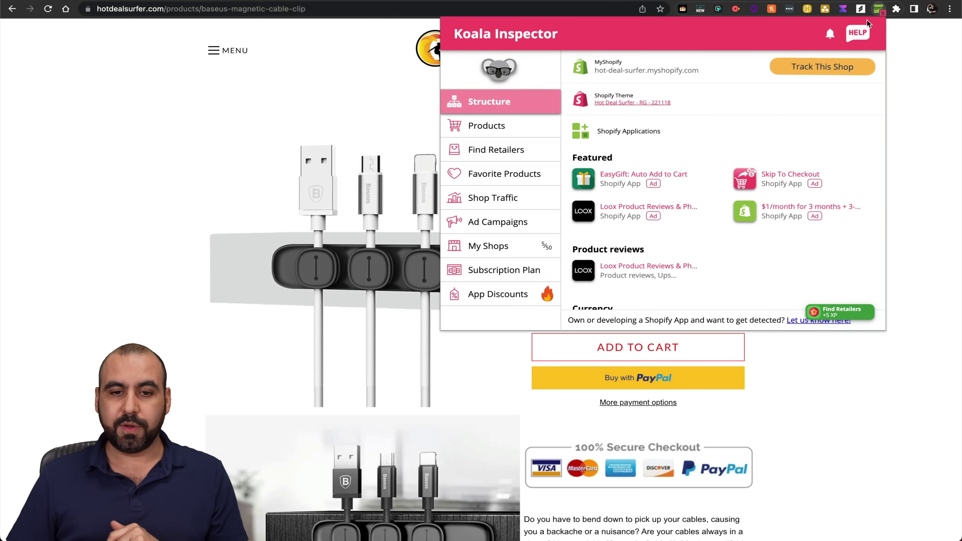
{"action": "left_click", "coordinate": [484, 154]}
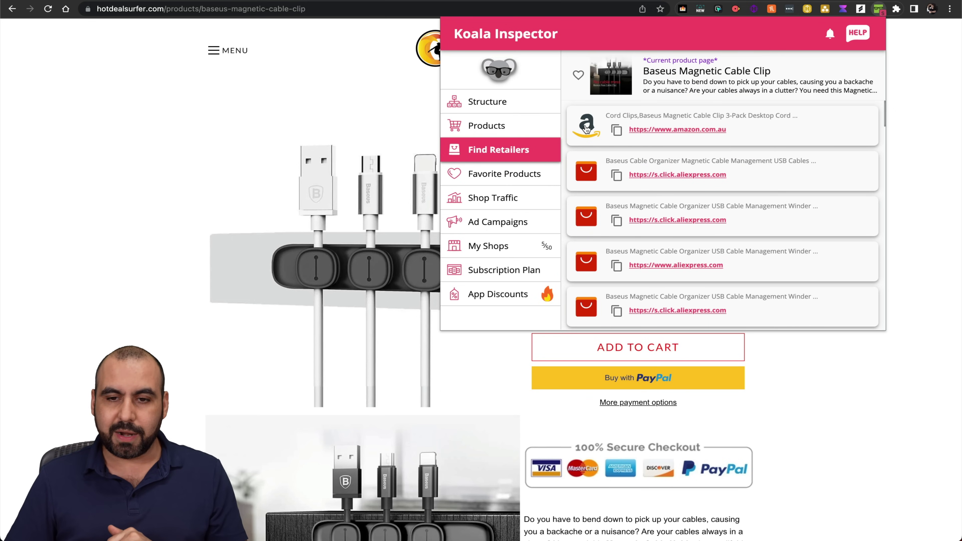
{"action": "scroll", "coordinate": [600, 184], "scroll_direction": "down", "scroll_amount": 10}
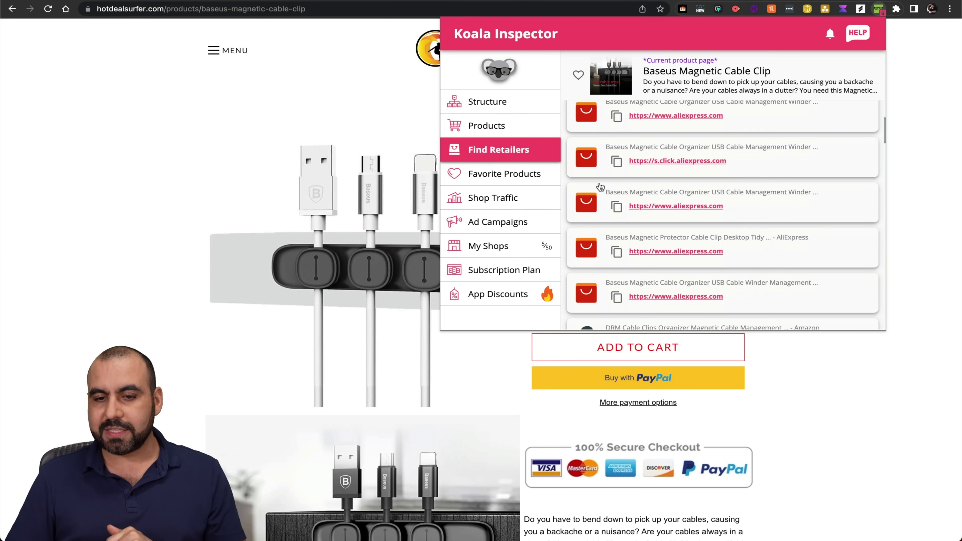
{"action": "scroll", "coordinate": [599, 185], "scroll_direction": "down", "scroll_amount": 10}
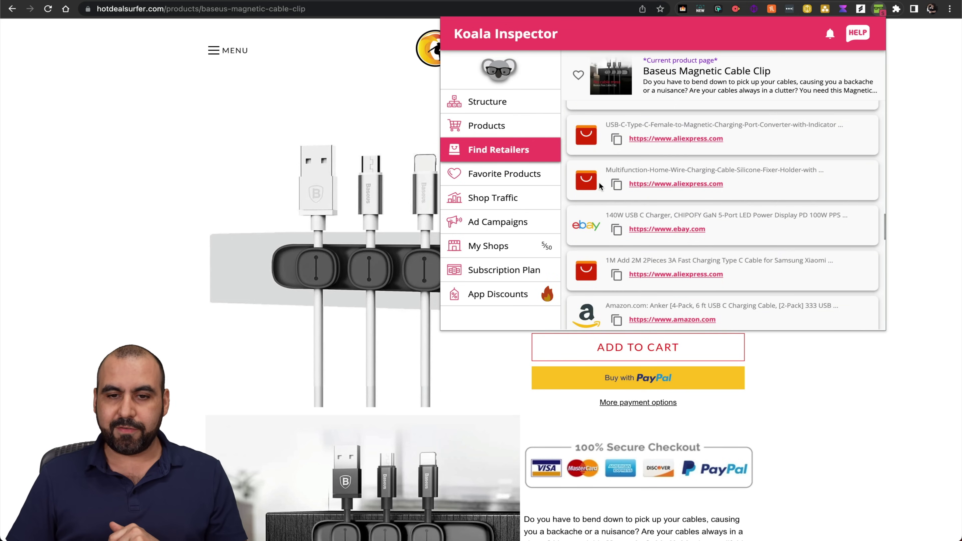
{"action": "scroll", "coordinate": [604, 236], "scroll_direction": "up", "scroll_amount": 15}
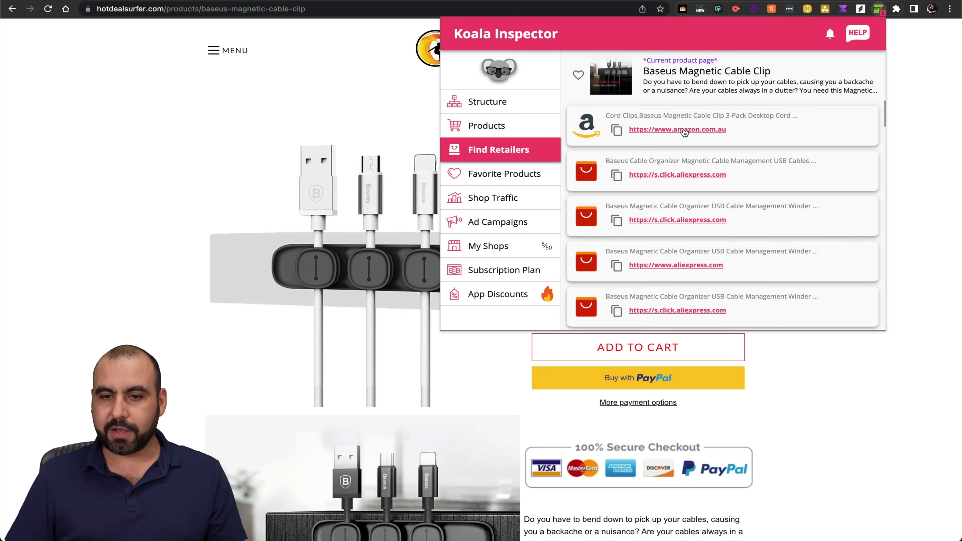
Step: Check the matching Amazon.com.au and AliExpress listings for the cable clip
{"action": "left_click", "coordinate": [686, 130]}
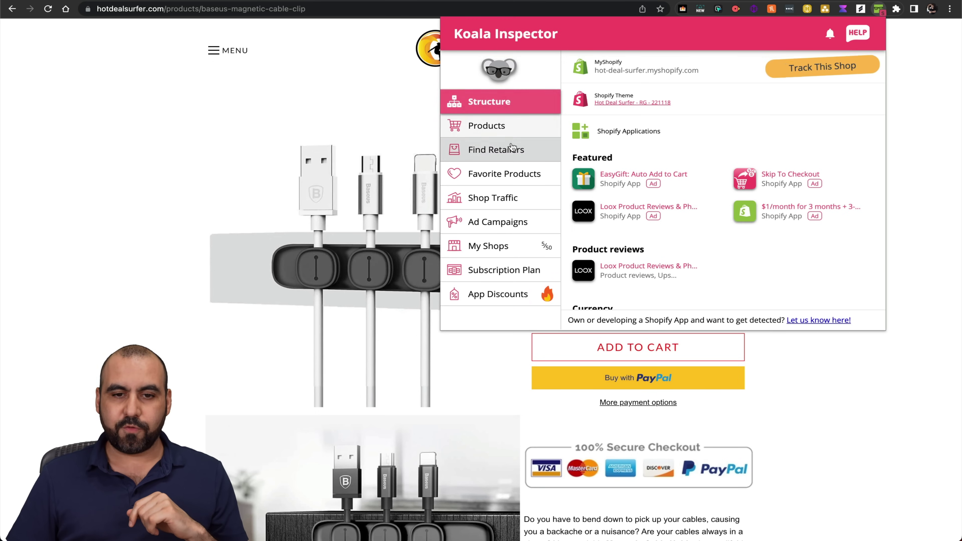
{"action": "left_click", "coordinate": [518, 151]}
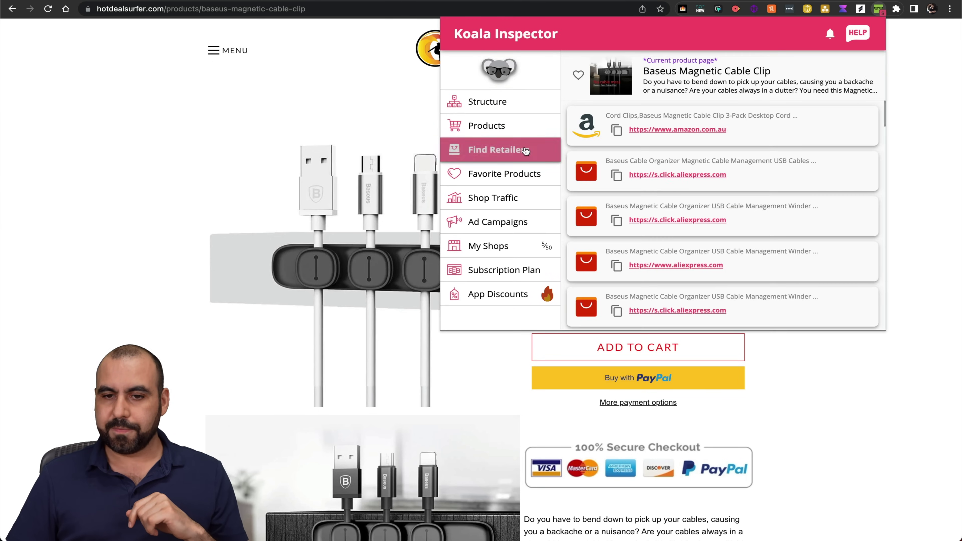
{"action": "left_click", "coordinate": [676, 181]}
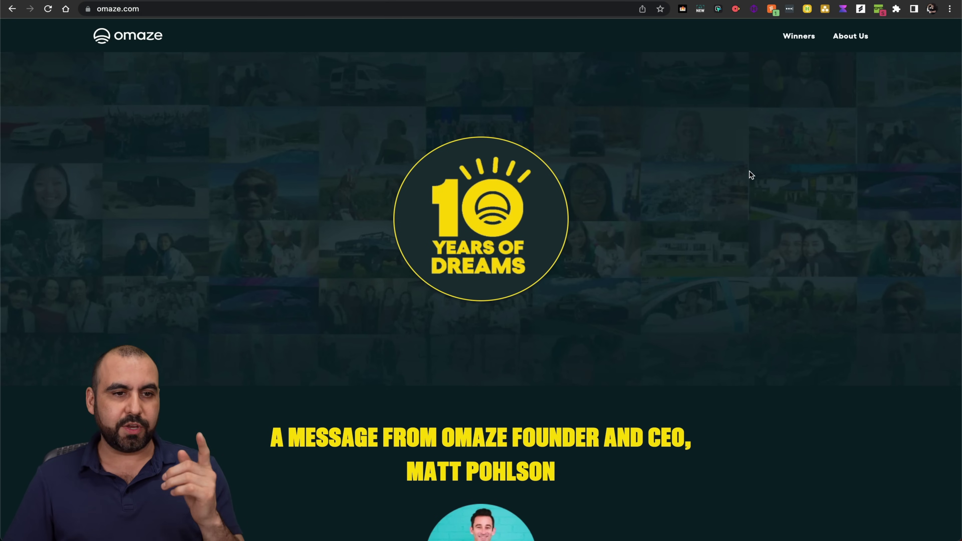
Step: Load omaze.com's Shop Traffic data, with monthly visits peaking at 358K in July 2023
{"action": "left_click", "coordinate": [879, 9]}
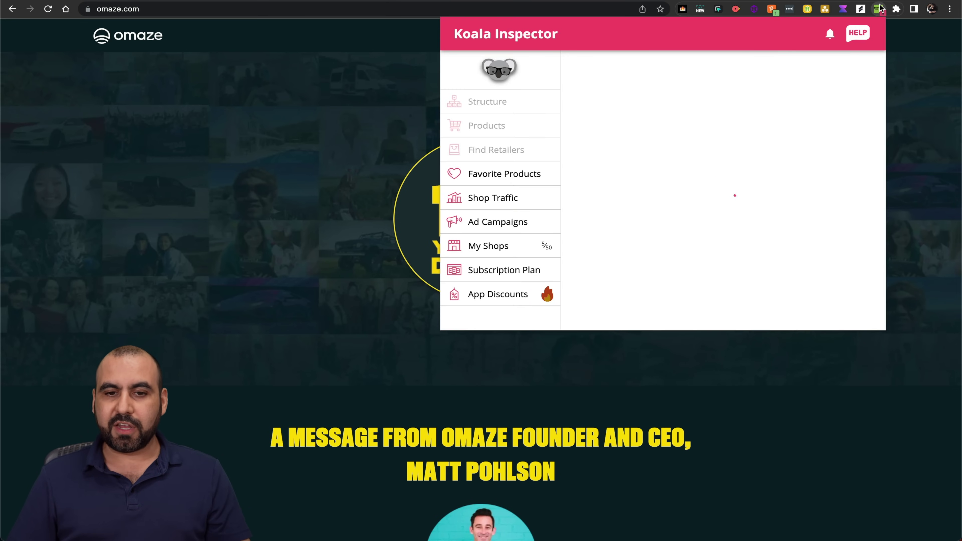
{"action": "left_click", "coordinate": [504, 205]}
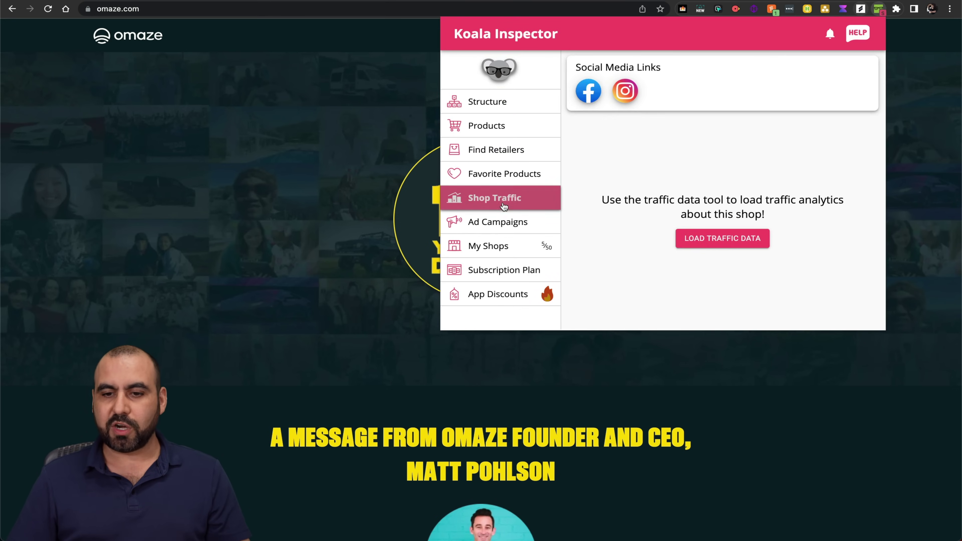
{"action": "left_click", "coordinate": [711, 238]}
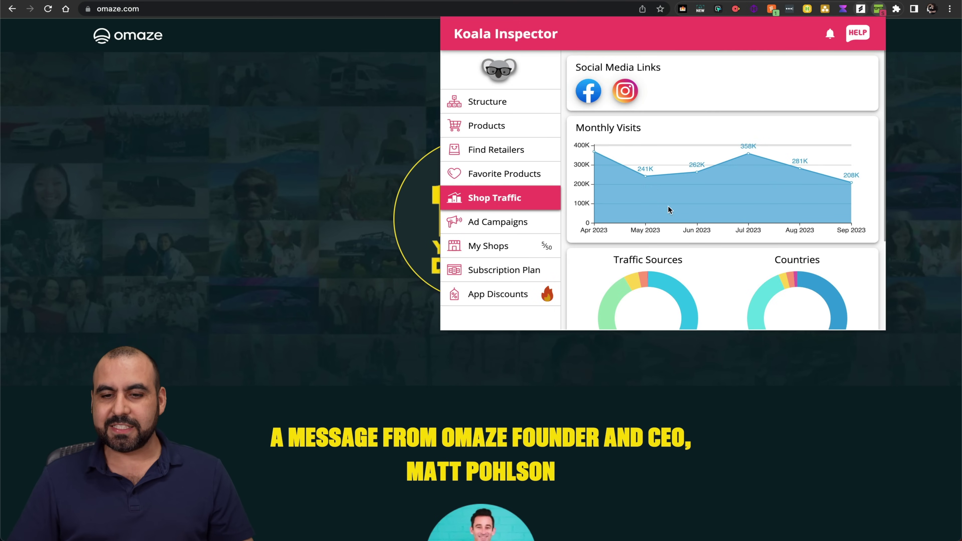
{"action": "scroll", "coordinate": [662, 184], "scroll_direction": "down", "scroll_amount": 4}
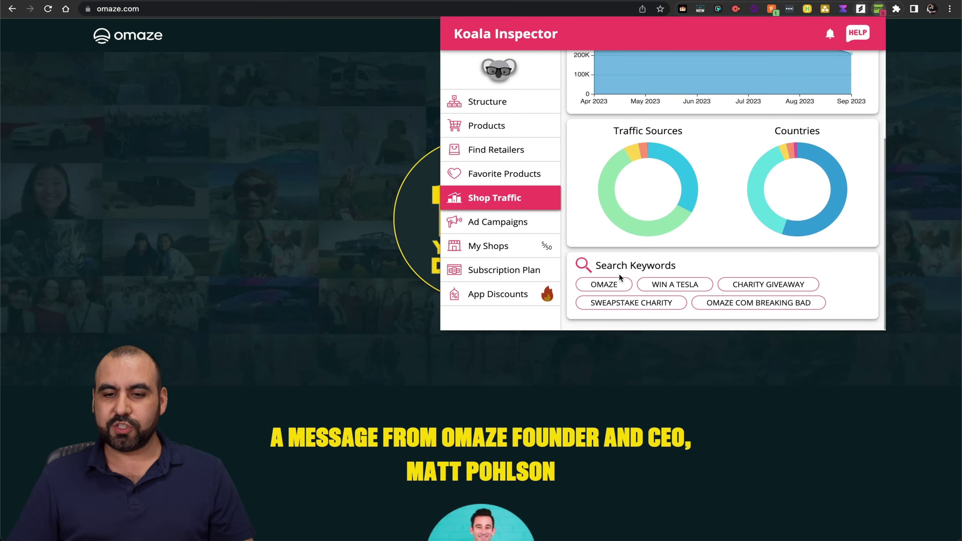
{"action": "scroll", "coordinate": [646, 246], "scroll_direction": "up", "scroll_amount": 4}
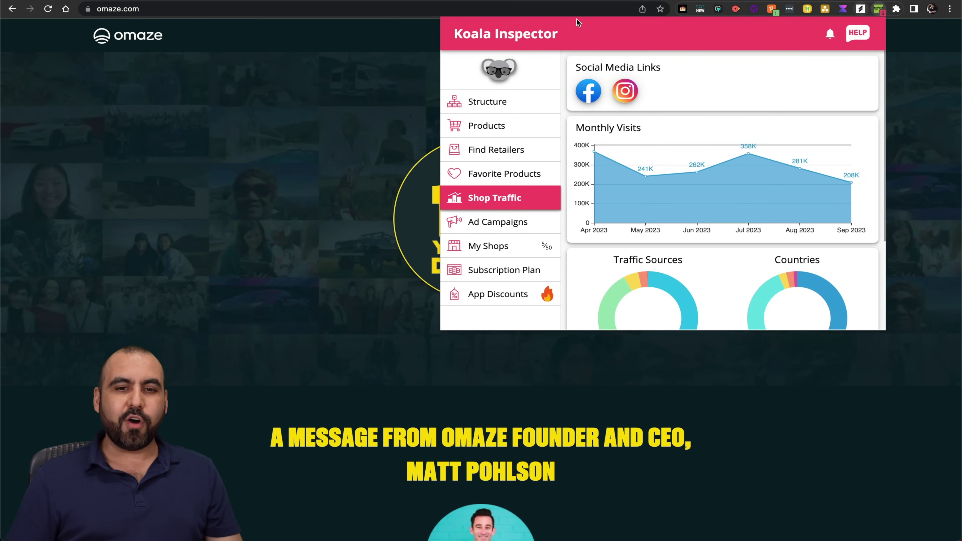